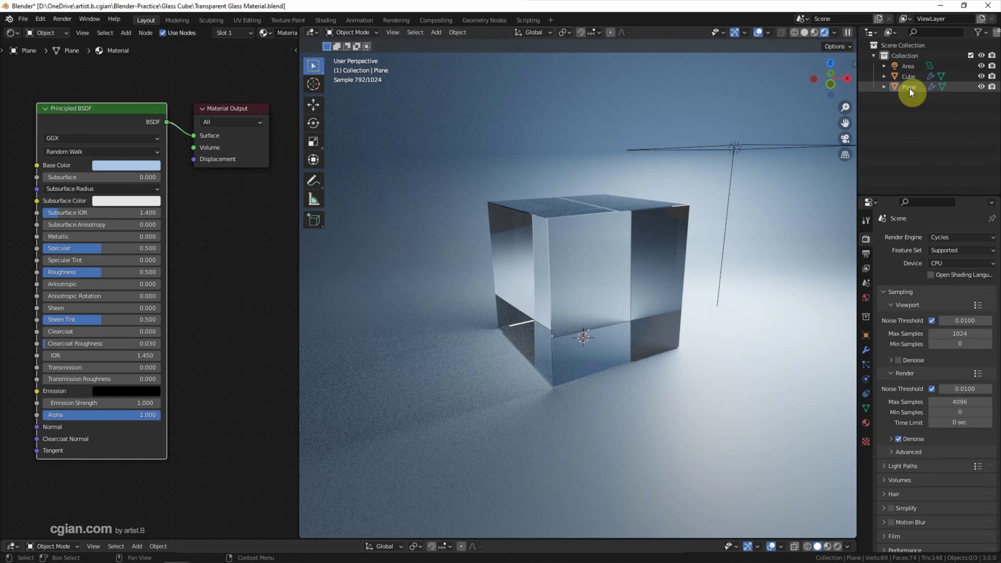
Step: Drop the floor plane's base colour saturation to 0 so it turns white
left_click(910, 89)
left_click(117, 166)
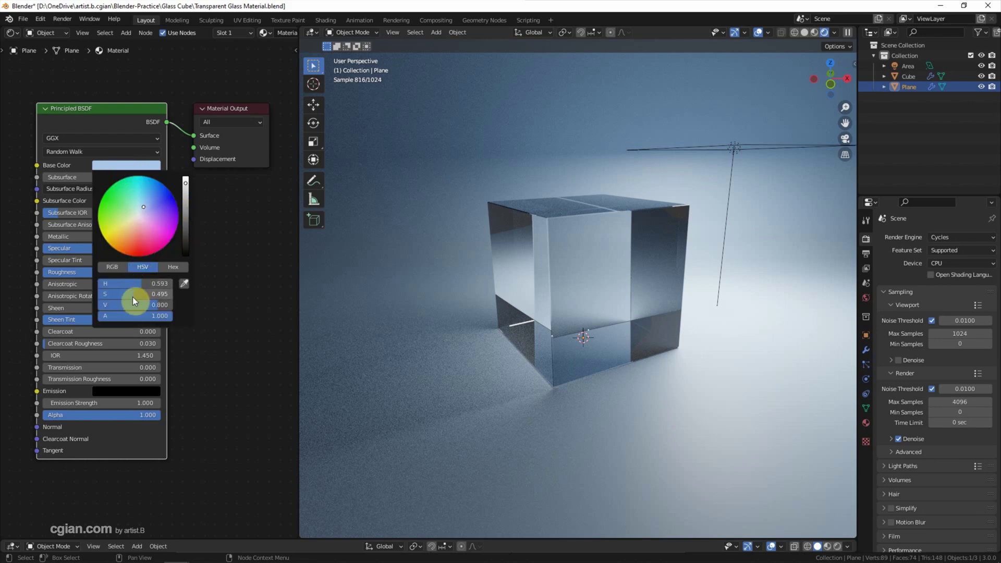
left_click_drag(132, 296, 98, 294)
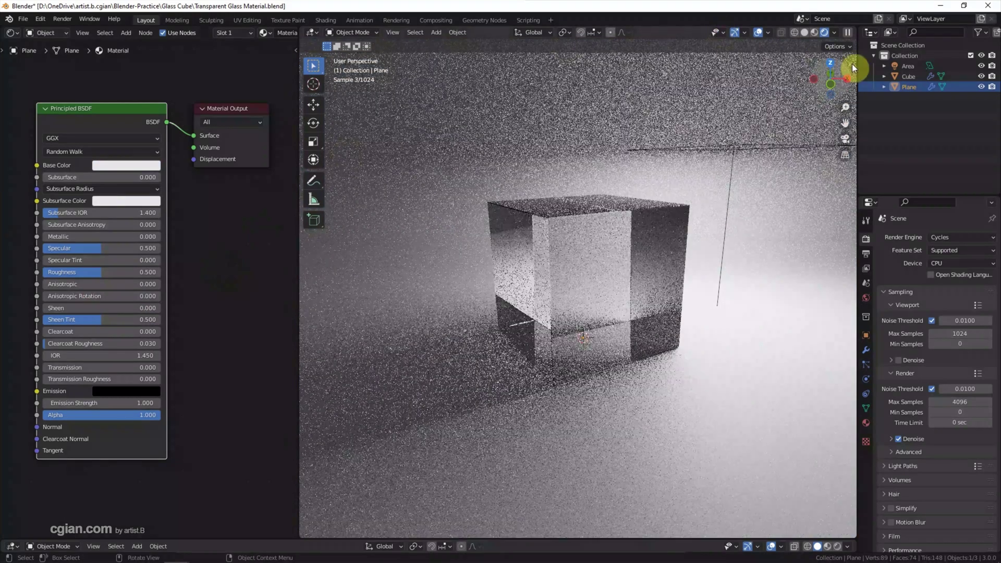
Step: Rename the Cube object to 'Transparent Glass Cube' in the Outliner
double_click(908, 76)
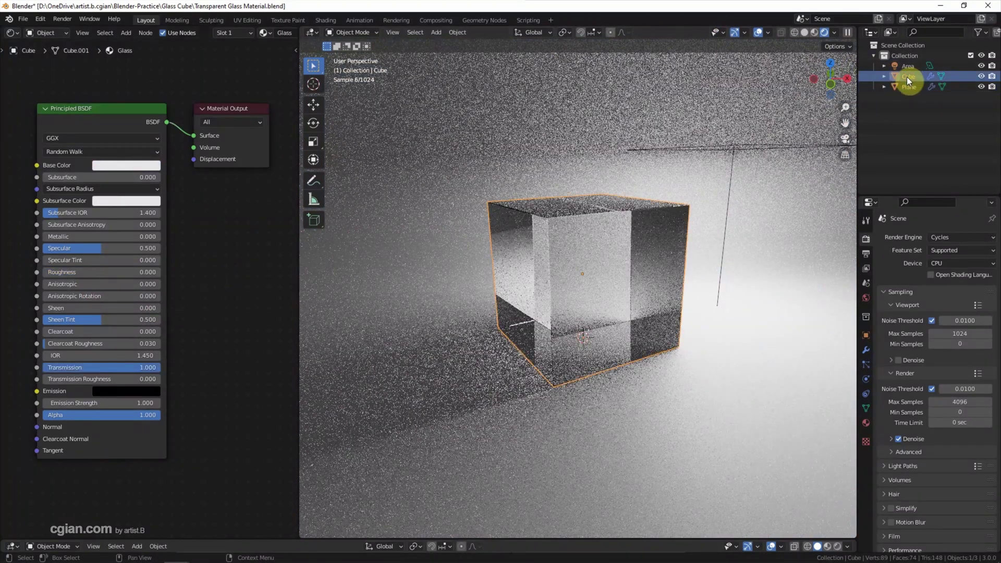
type("T")
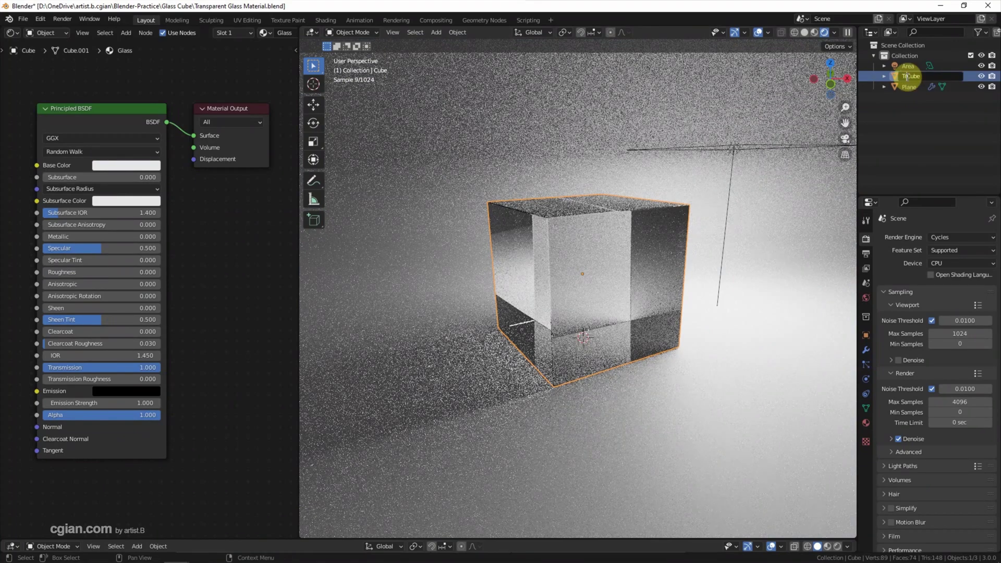
type("ransp")
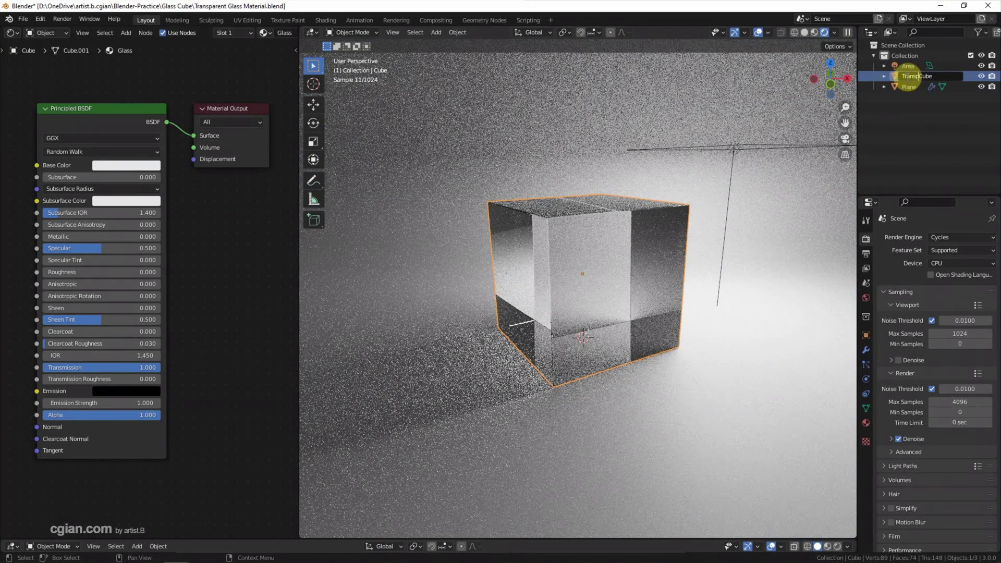
type("arent Glass")
key("Return")
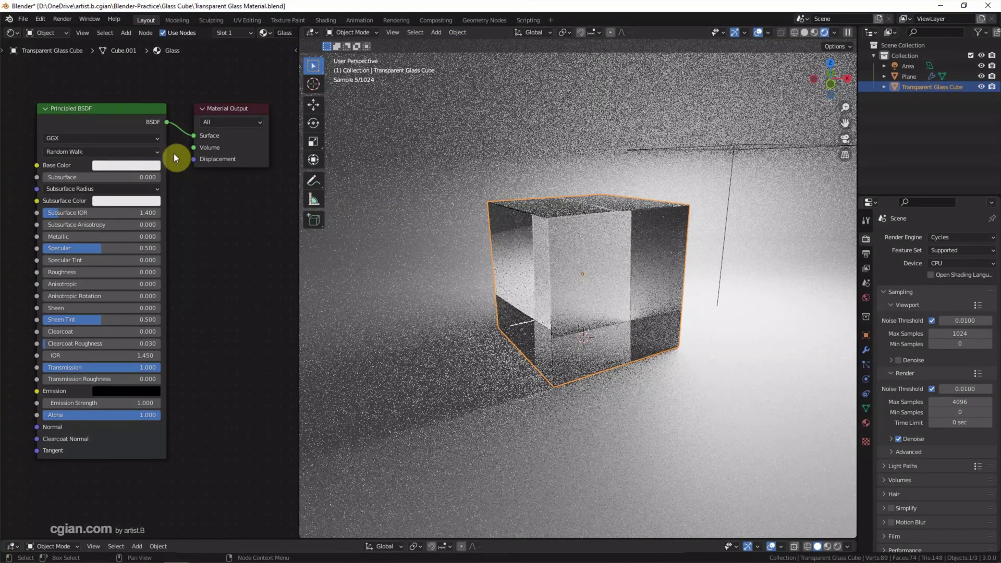
Step: Adjust the glass material's base colour value and rename the material 'Transparent Glass'
left_click(108, 167)
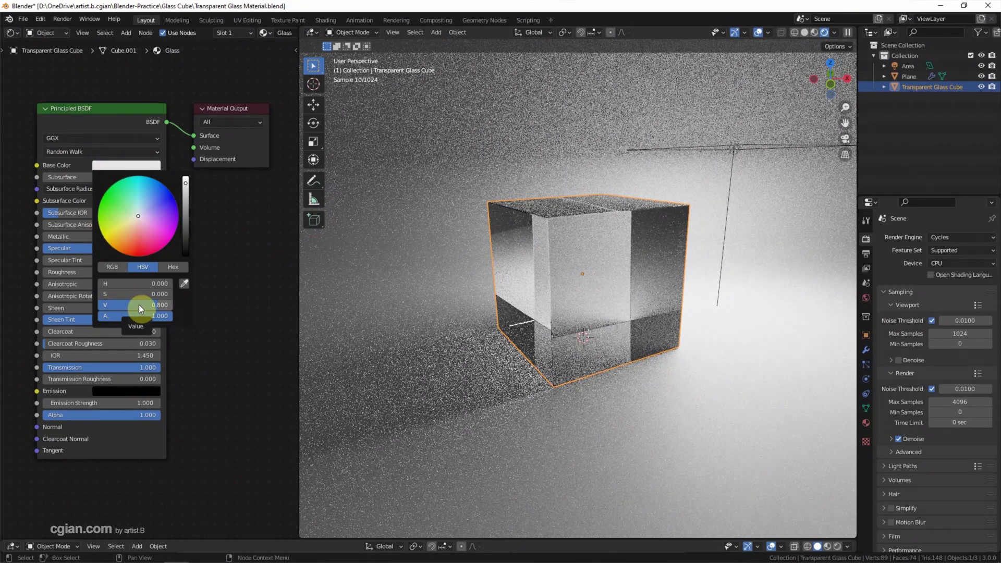
left_click_drag(142, 305, 233, 285)
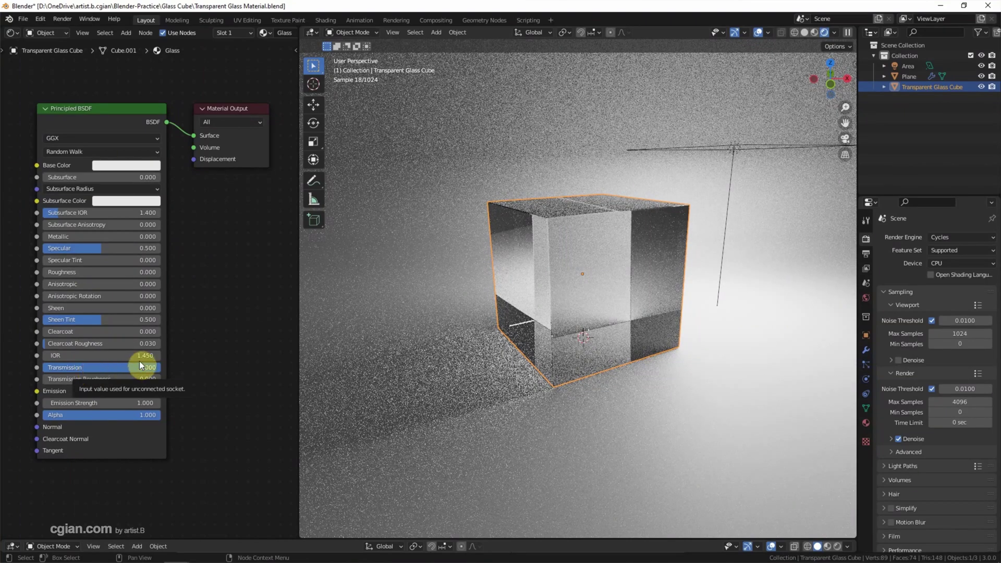
left_click(278, 33)
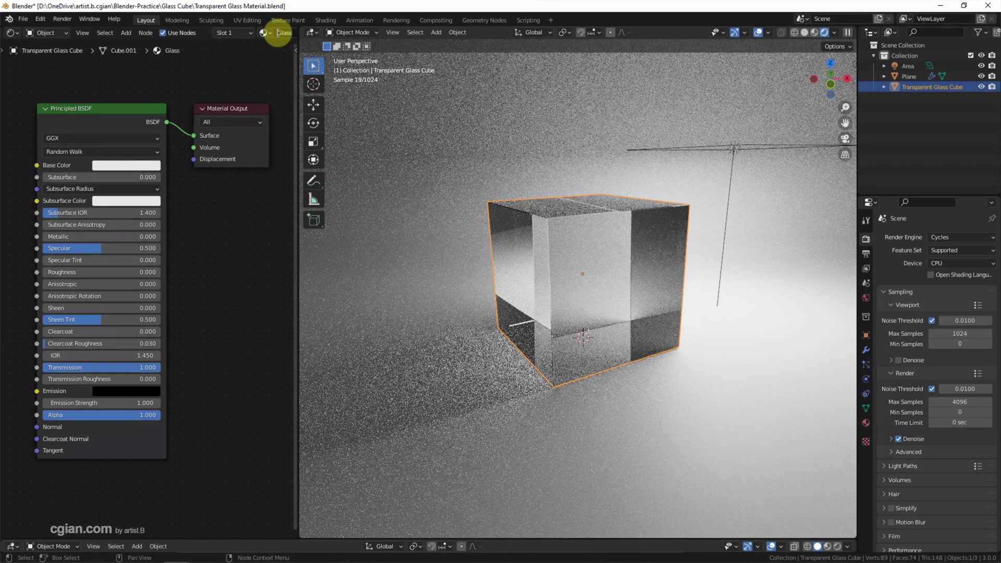
type("Transparent")
key("Return")
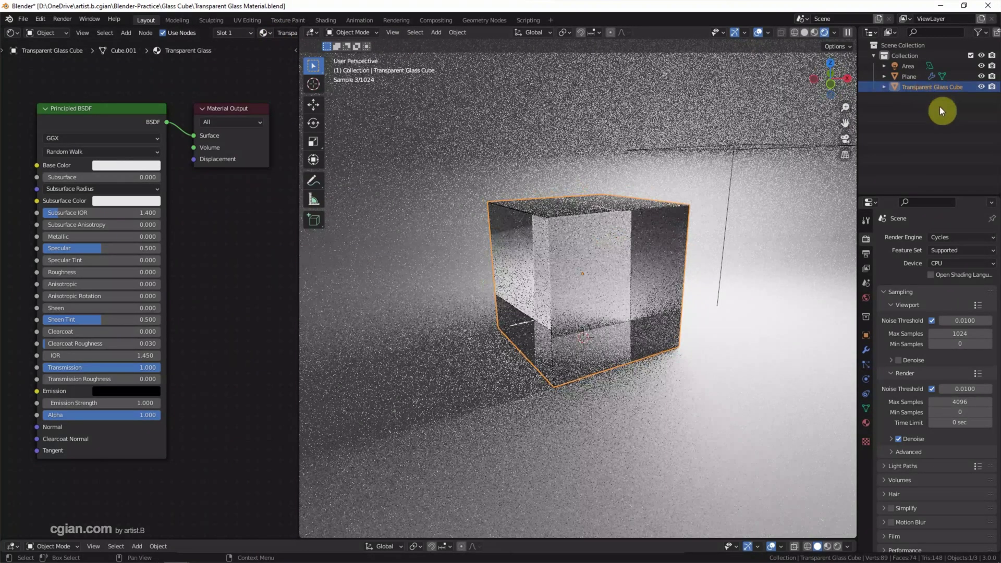
Step: Duplicate the Transparent Glass Cube and hide the original
key("ctrl+c")
key("ctrl+v")
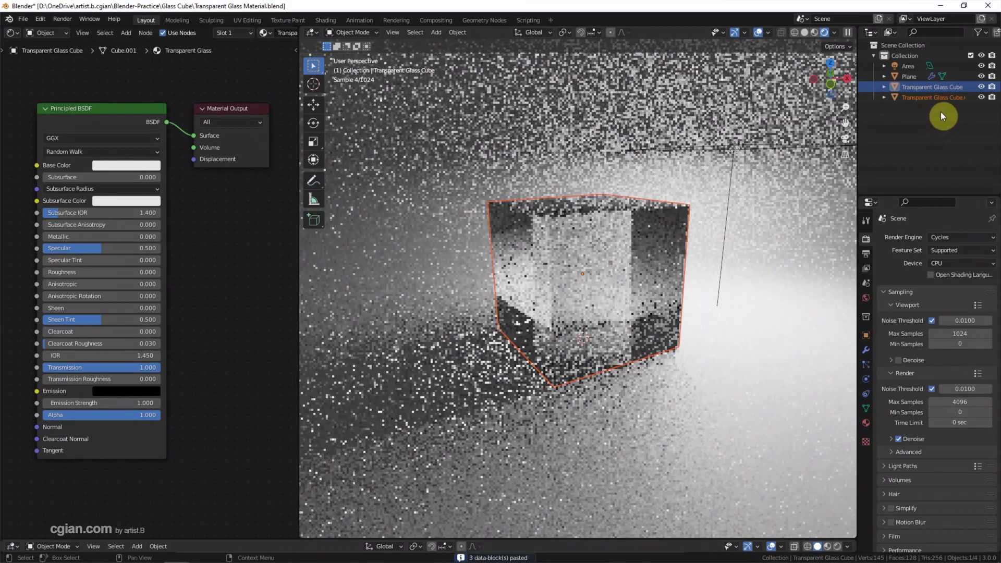
left_click(980, 86)
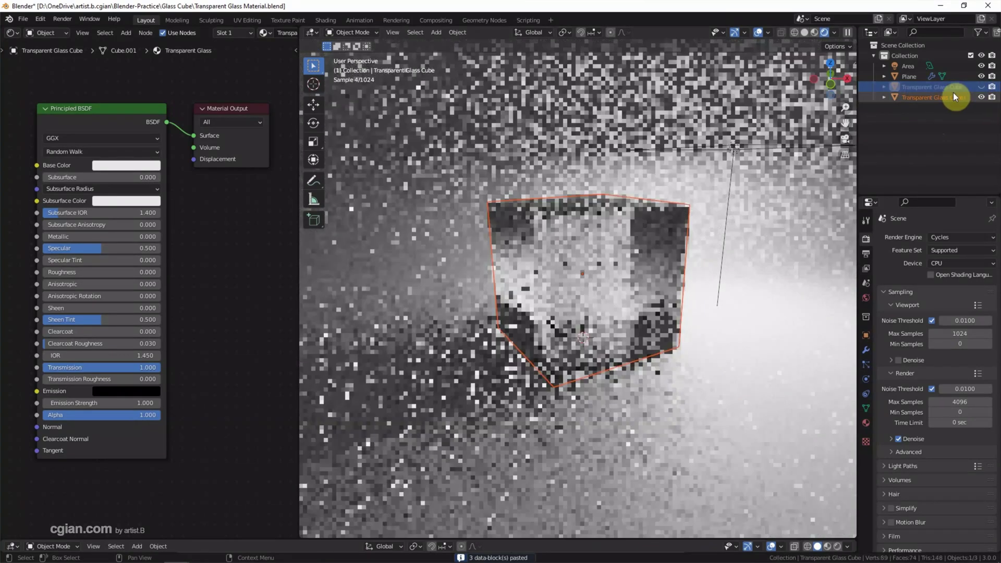
Step: Rename the pasted copy to 'Frosted Glass Cube'
double_click(944, 97)
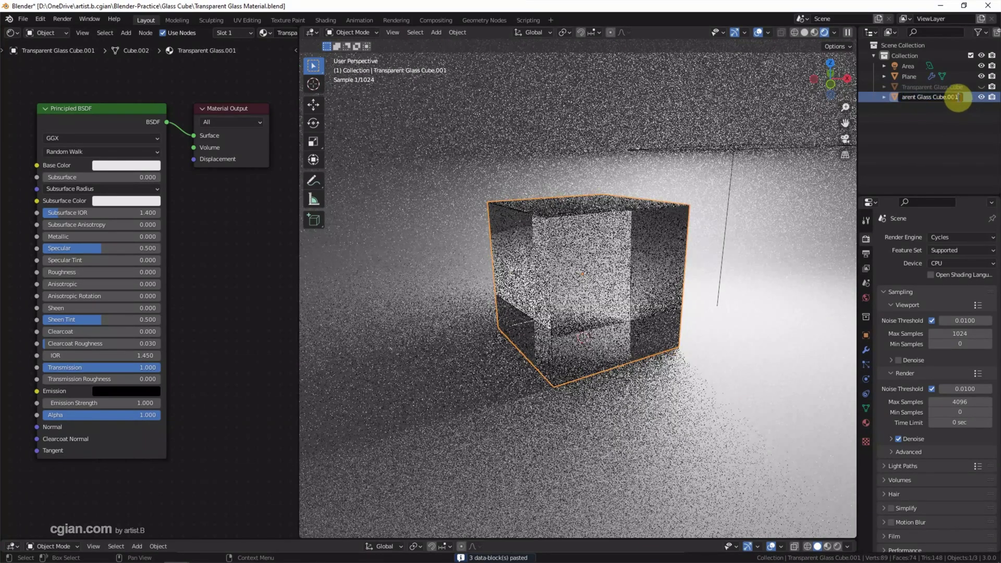
key("BackSpace")
key("BackSpace")
key("BackSpace")
key("BackSpace")
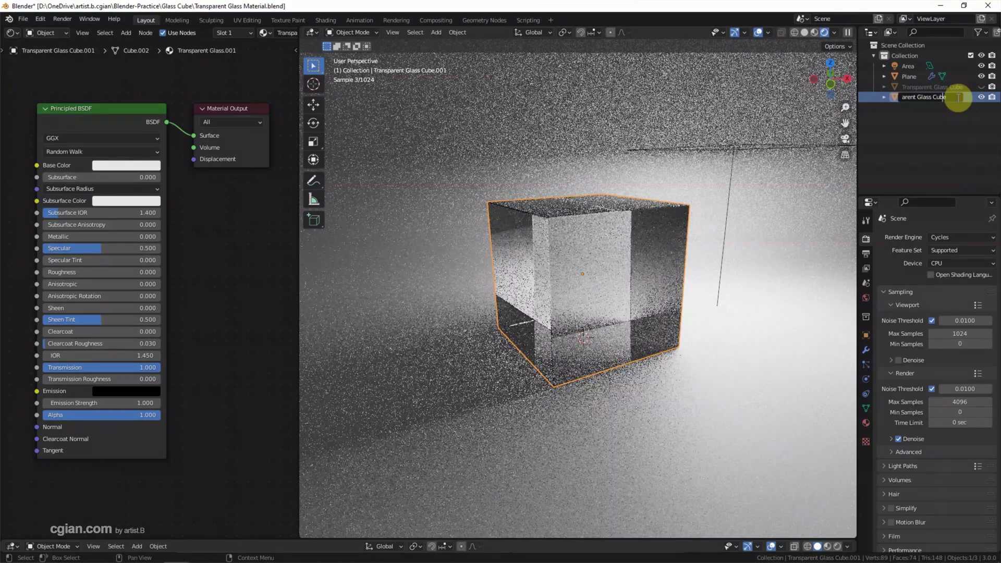
key("Home")
key("Delete")
key("Delete")
key("Delete")
key("Delete")
key("Delete")
key("Delete")
key("Delete")
key("Delete")
key("Delete")
key("Delete")
key("Delete")
key("Delete")
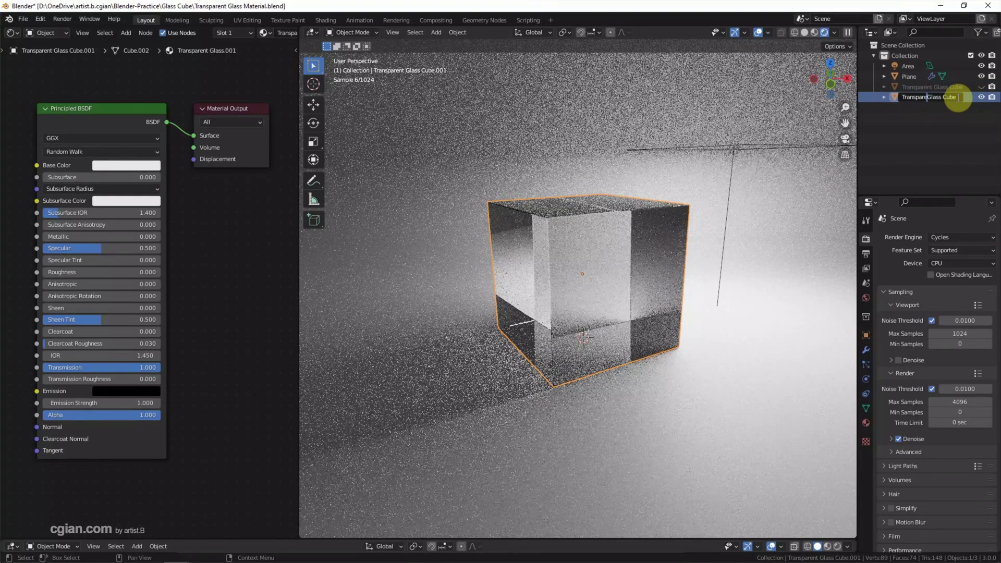
type("Frosted")
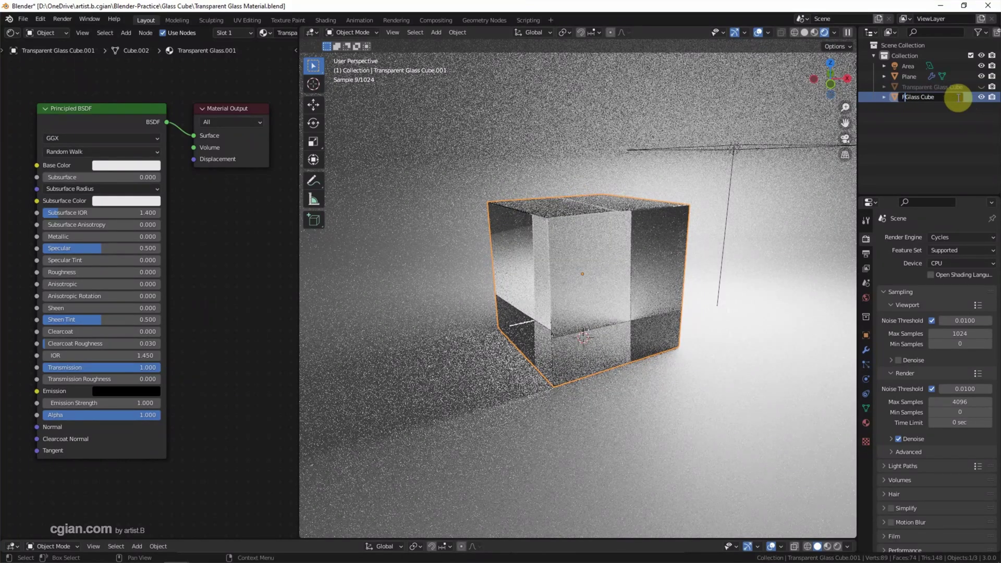
key("Return")
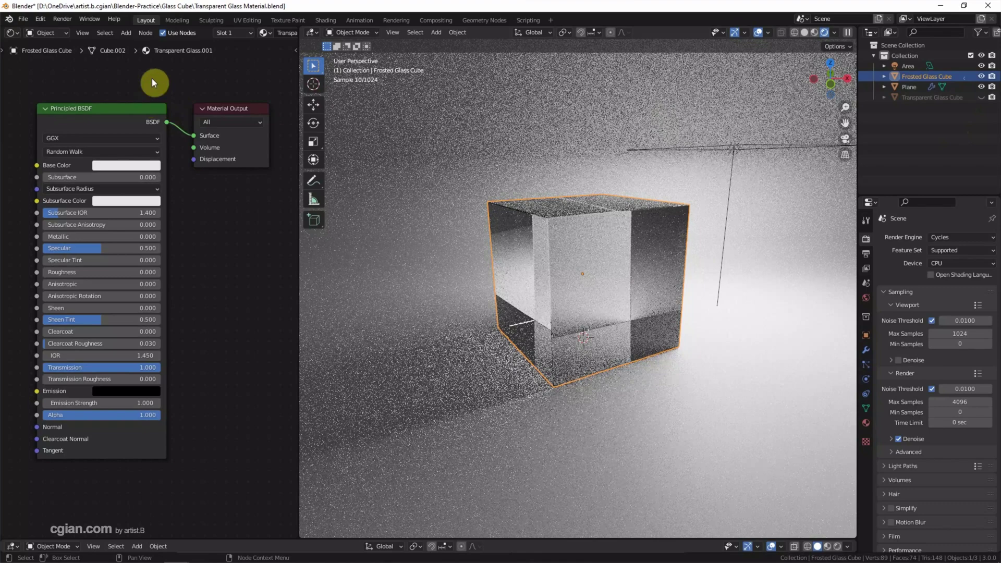
double_click(279, 33)
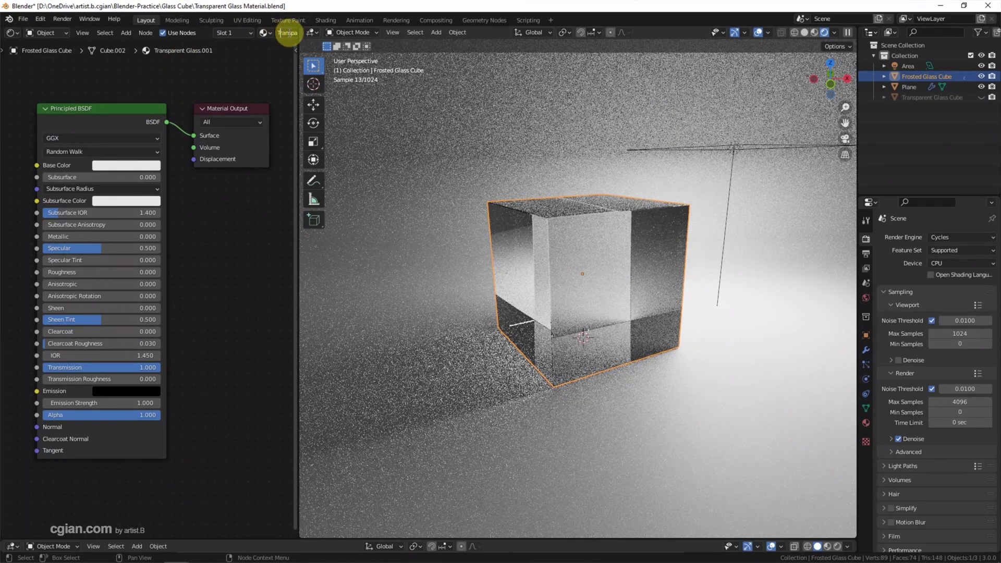
Step: Rename the copied cube's material to 'Frosted Glass.001'
type("Transparen")
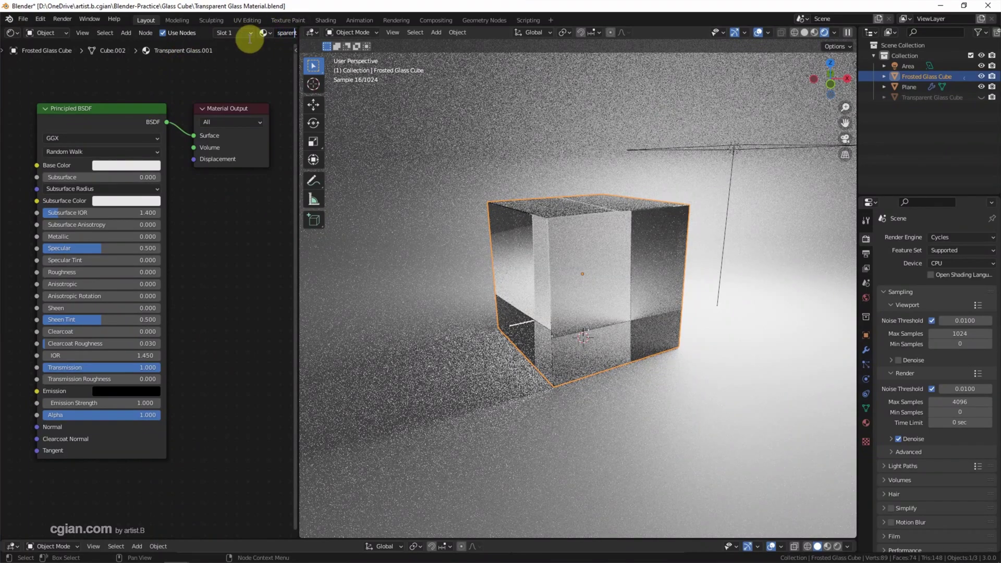
type("t Glass.0")
key("ctrl+a")
type("Frosted")
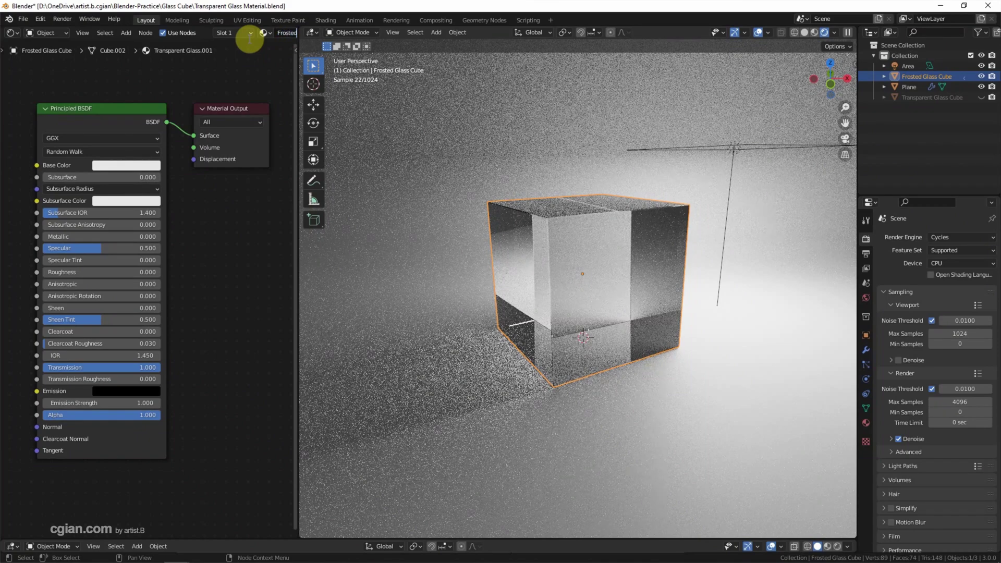
key("Return")
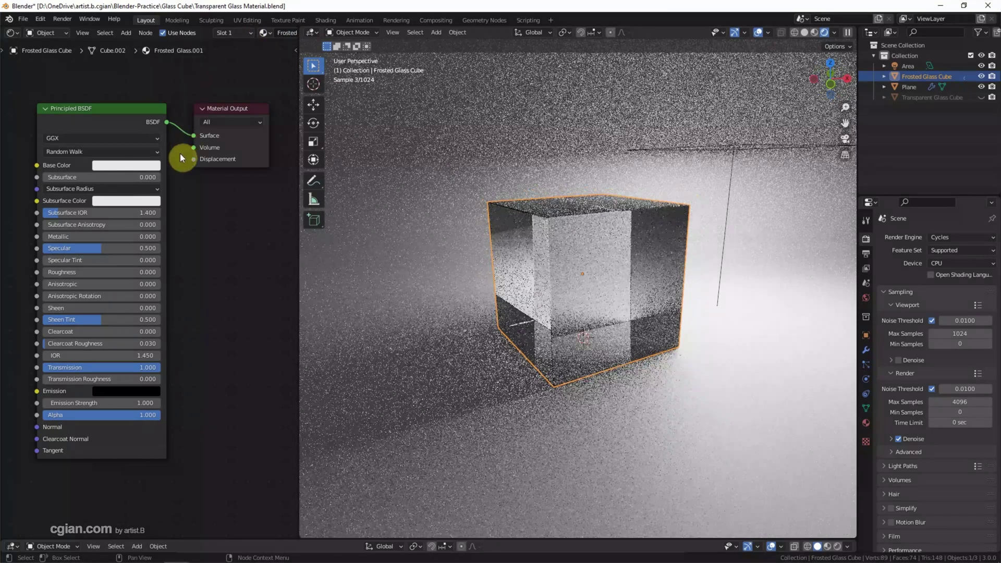
Step: Set the Principled BSDF Roughness to 0.5 to frost the glass
left_click_drag(48, 273, 110, 275)
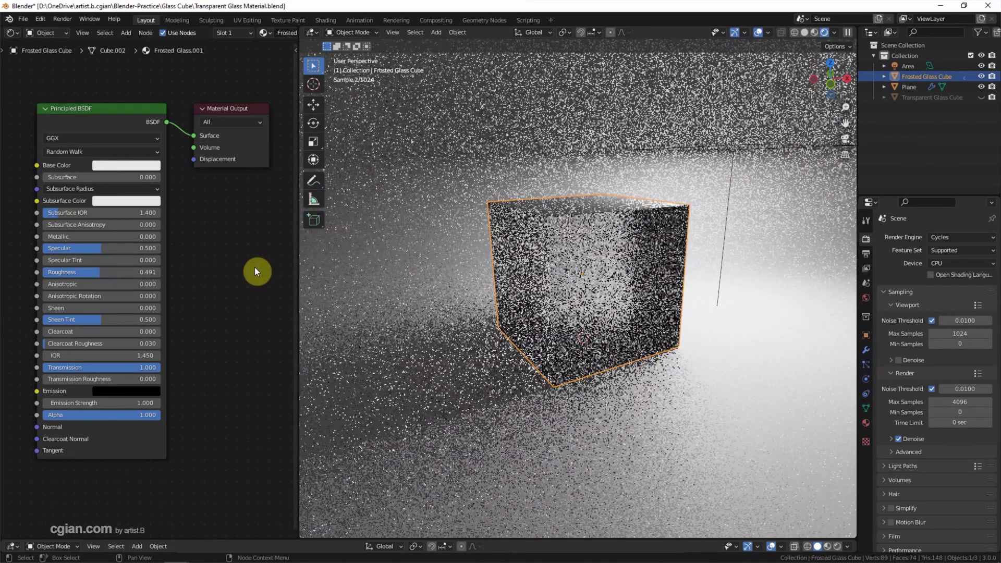
left_click(149, 269)
type("0.5")
key("Return")
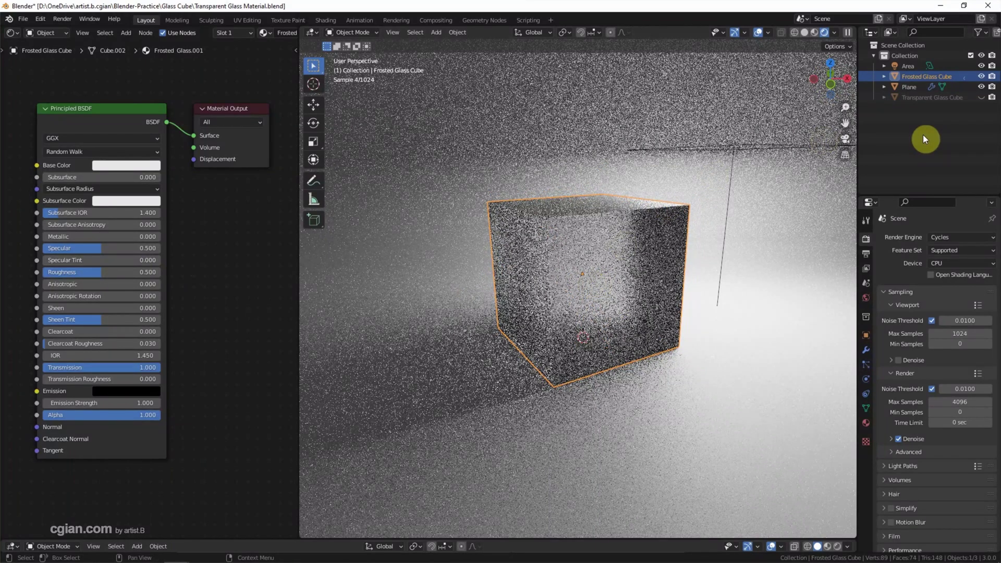
Step: Hide the Frosted Glass Cube and paste another copy of the Transparent Glass Cube
left_click(980, 76)
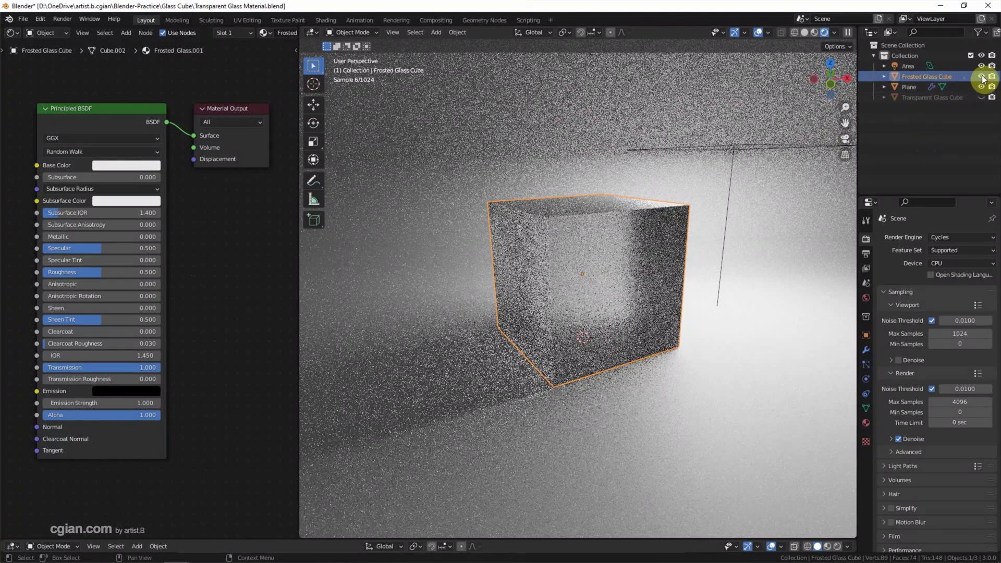
left_click(951, 98)
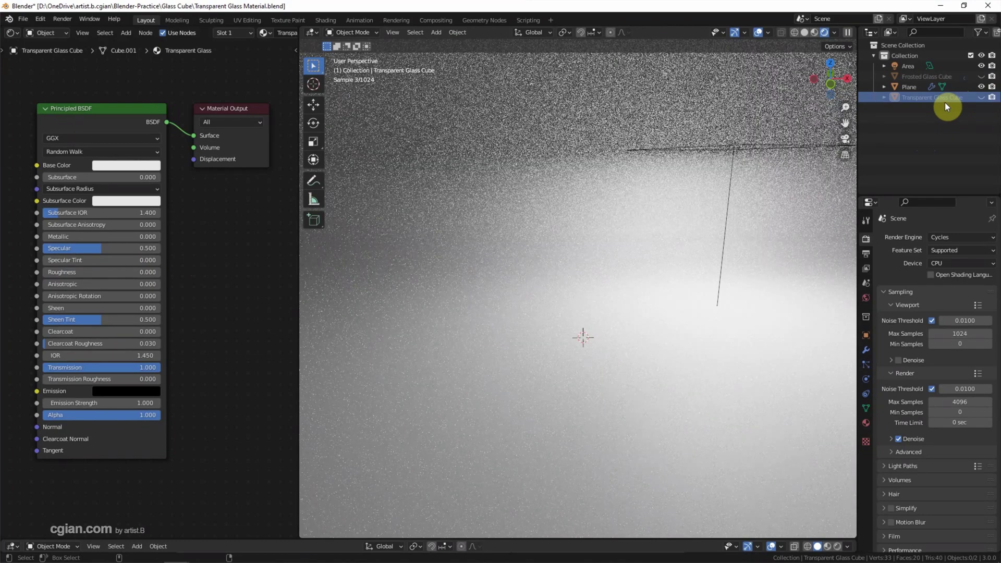
key("ctrl+c")
key("ctrl+v")
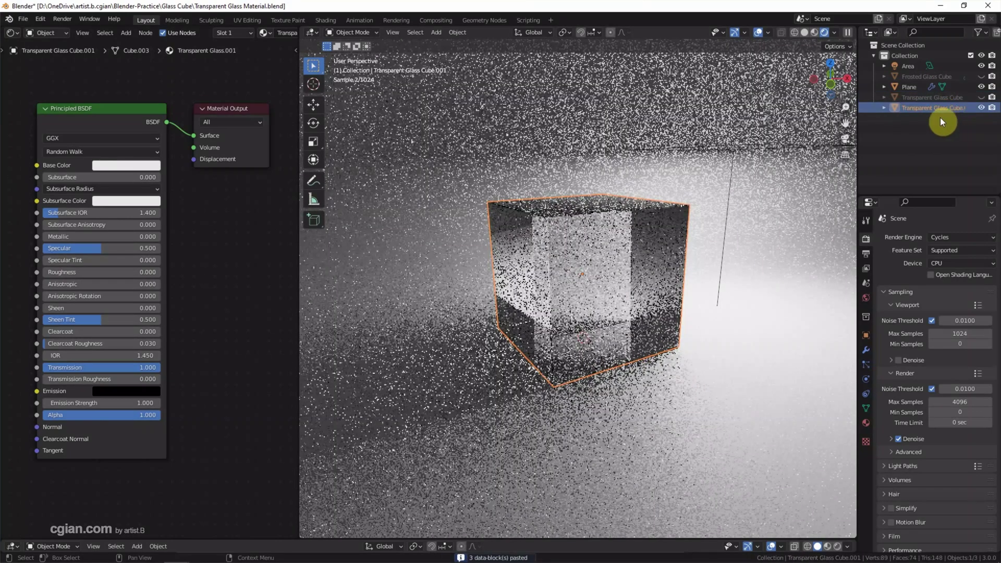
Step: Rename the new copy to 'Tinted Glass Cube'
double_click(935, 108)
key("End")
key("BackSpace")
key("BackSpace")
key("BackSpace")
key("BackSpace")
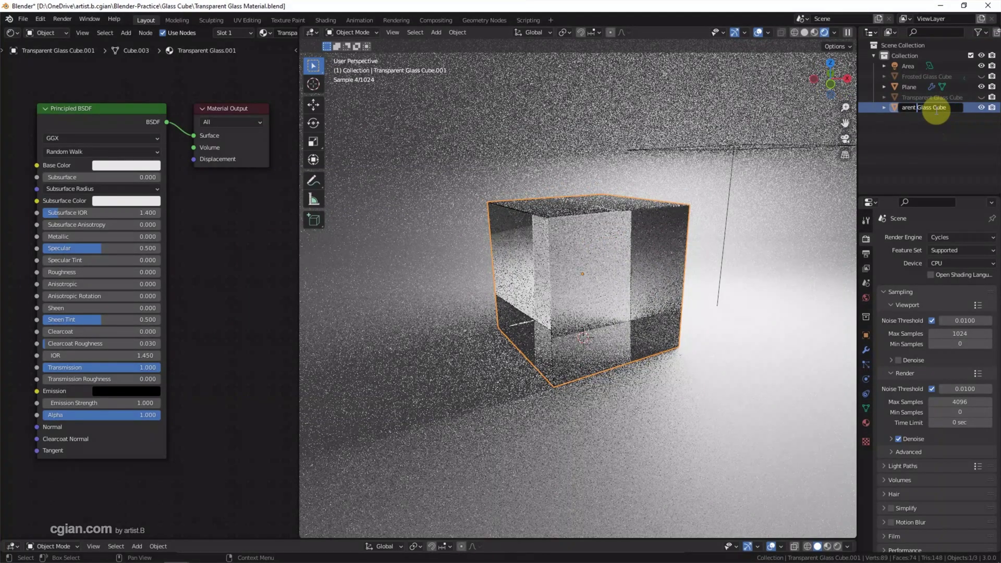
key("Home")
key("ctrl+Delete")
type("Tinted")
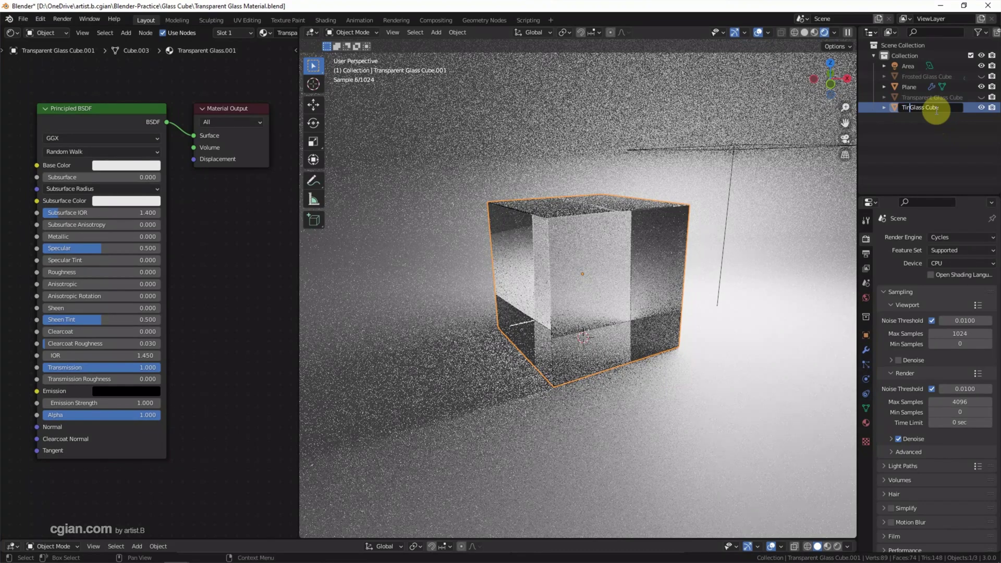
key("Return")
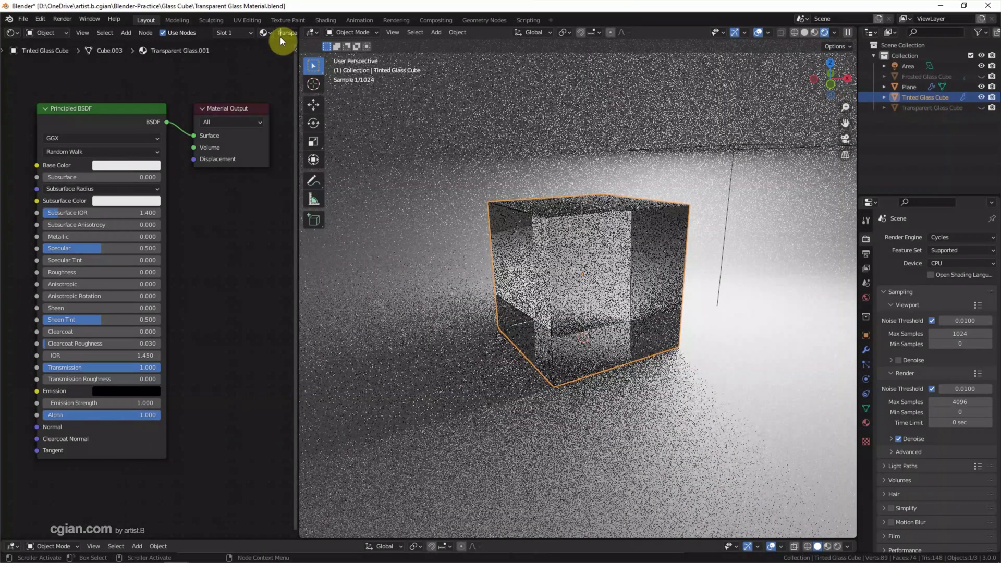
double_click(284, 34)
Step: Rename the Tinted Glass Cube's material to 'Tinted Glass.001'
key("ctrl+Right")
key("ctrl+Right")
key("ctrl+BackSpace")
type("Tinted")
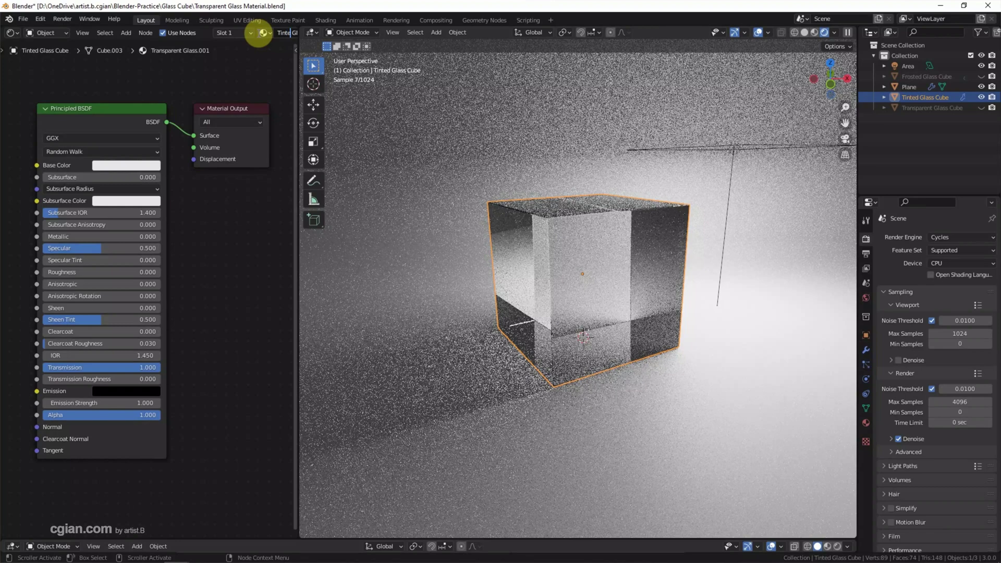
key("Return")
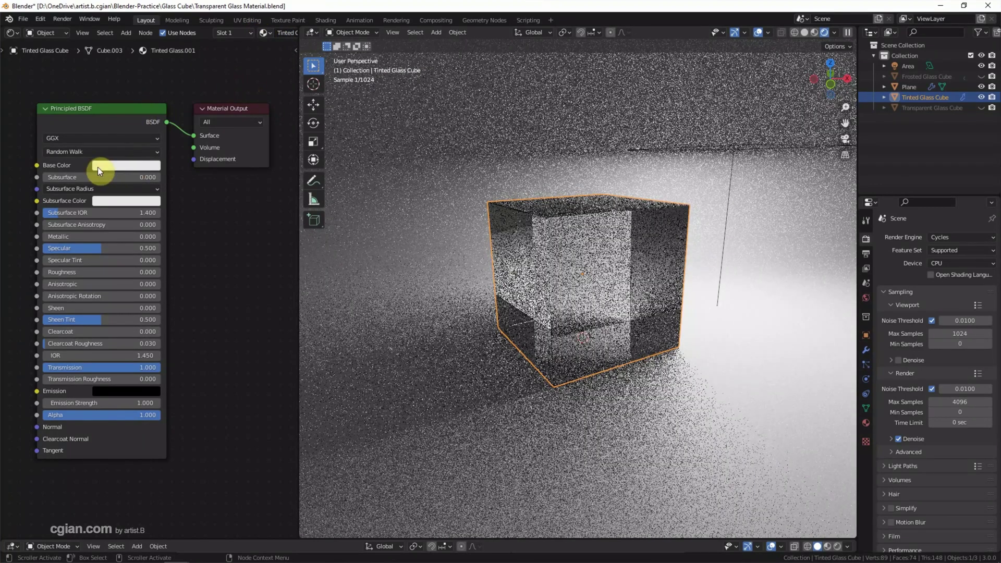
Step: Give the material a pale mint green base colour (hue 0.403, saturation 0.417)
left_click(108, 164)
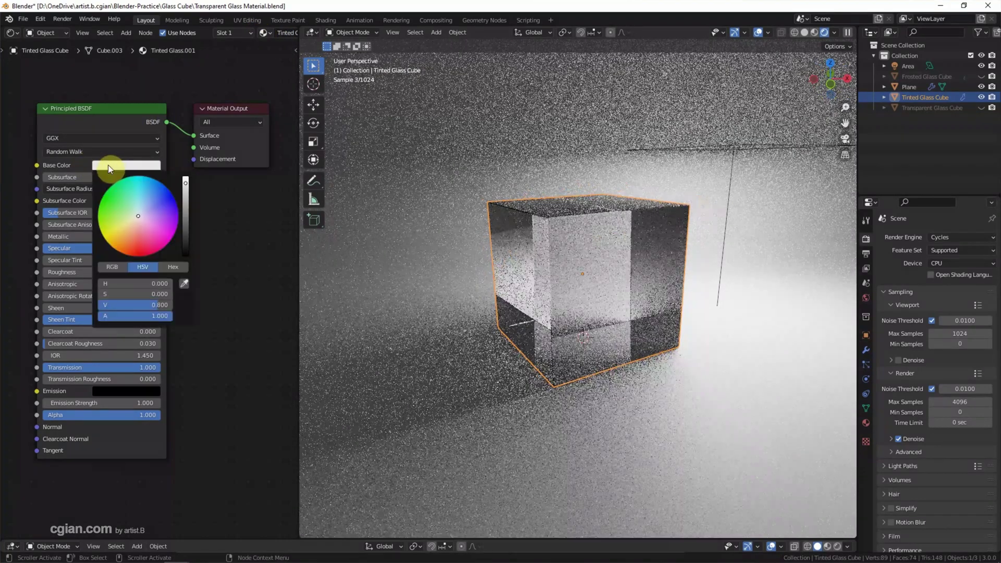
left_click(143, 207)
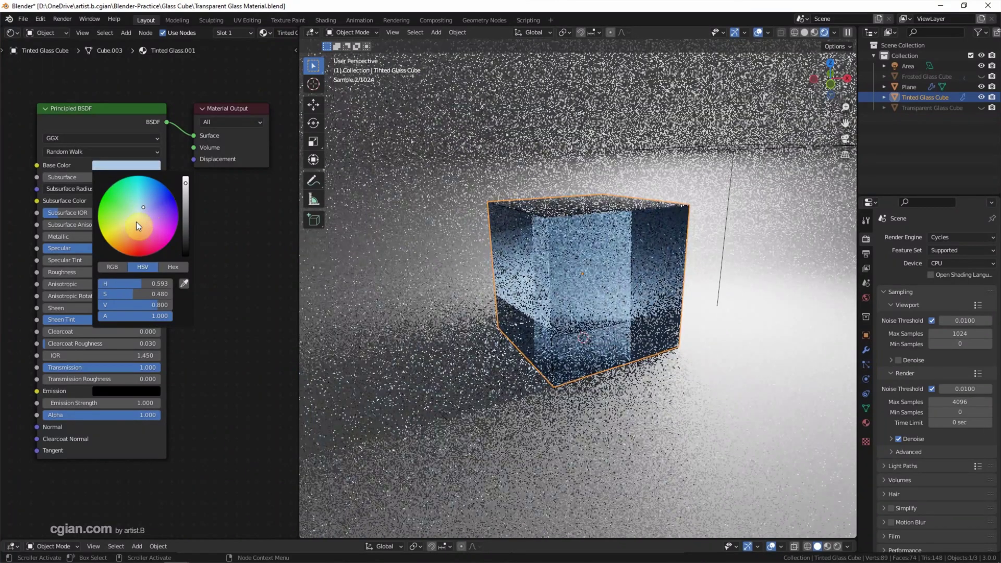
mouse_move(143, 207)
left_mouse_down()
mouse_move(131, 228)
mouse_move(133, 207)
left_mouse_up()
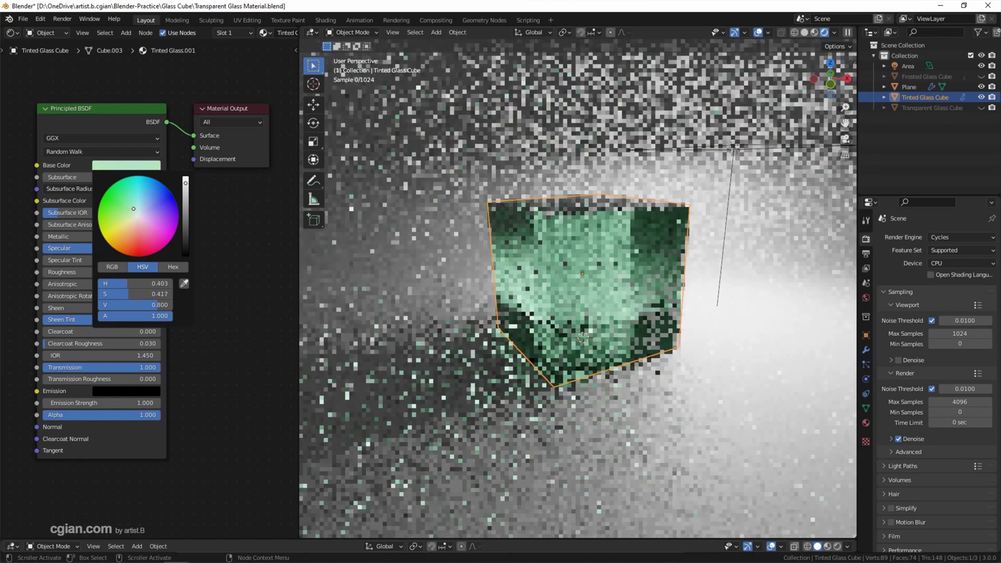